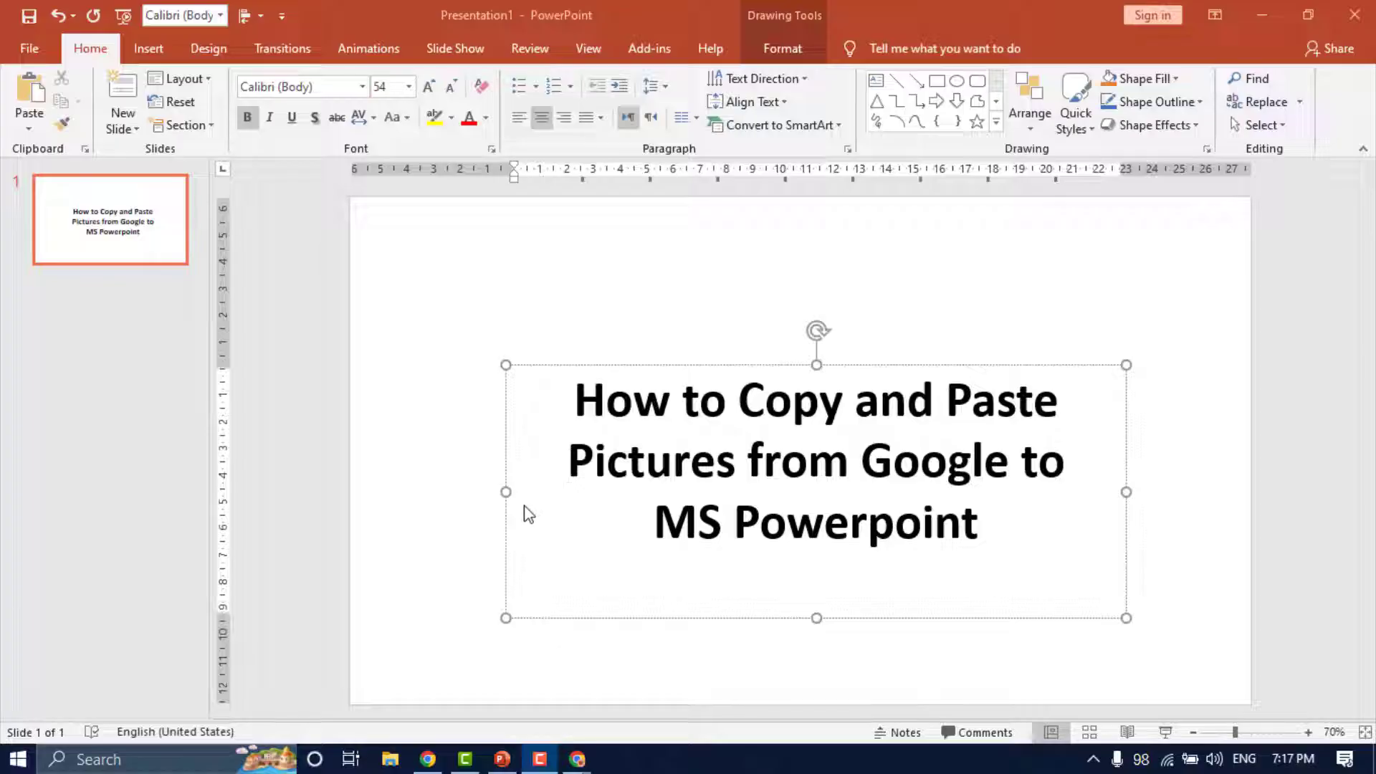
# Add a second slide, delete both its placeholders, and bring the Google browser forward.
pyautogui.click(128, 122)
pyautogui.click(161, 181)
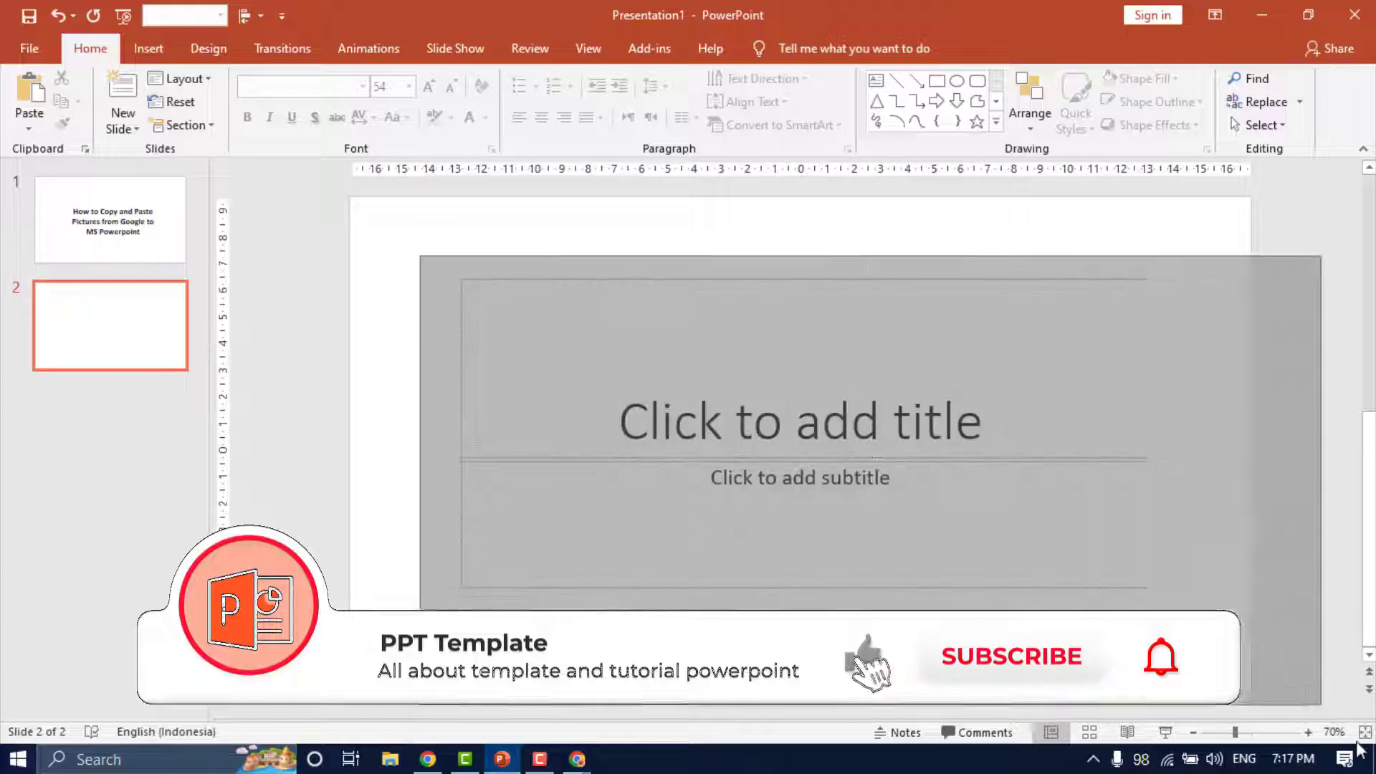
pyautogui.moveTo(425, 266); pyautogui.dragTo(1317, 704)
pyautogui.press('Delete')
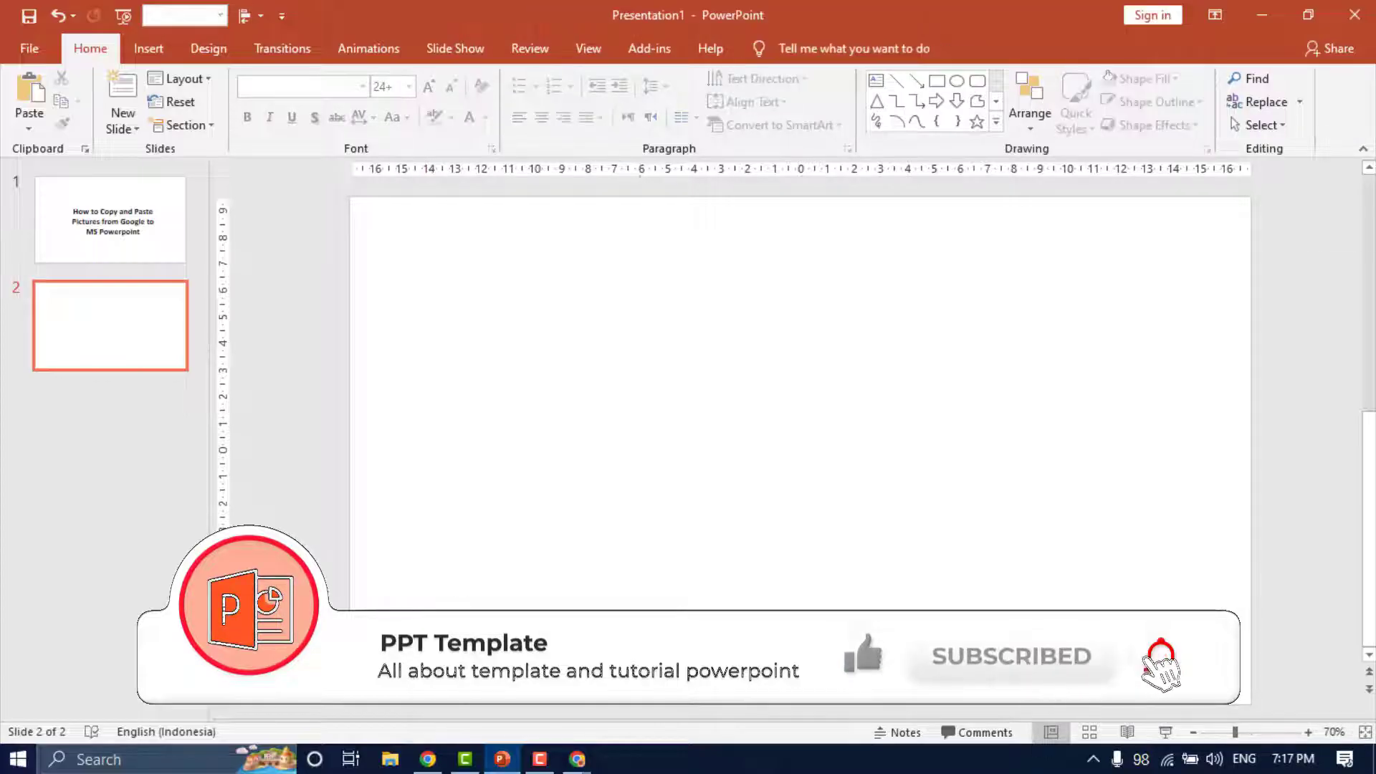
pyautogui.moveTo(577, 758)
pyautogui.click(430, 672)
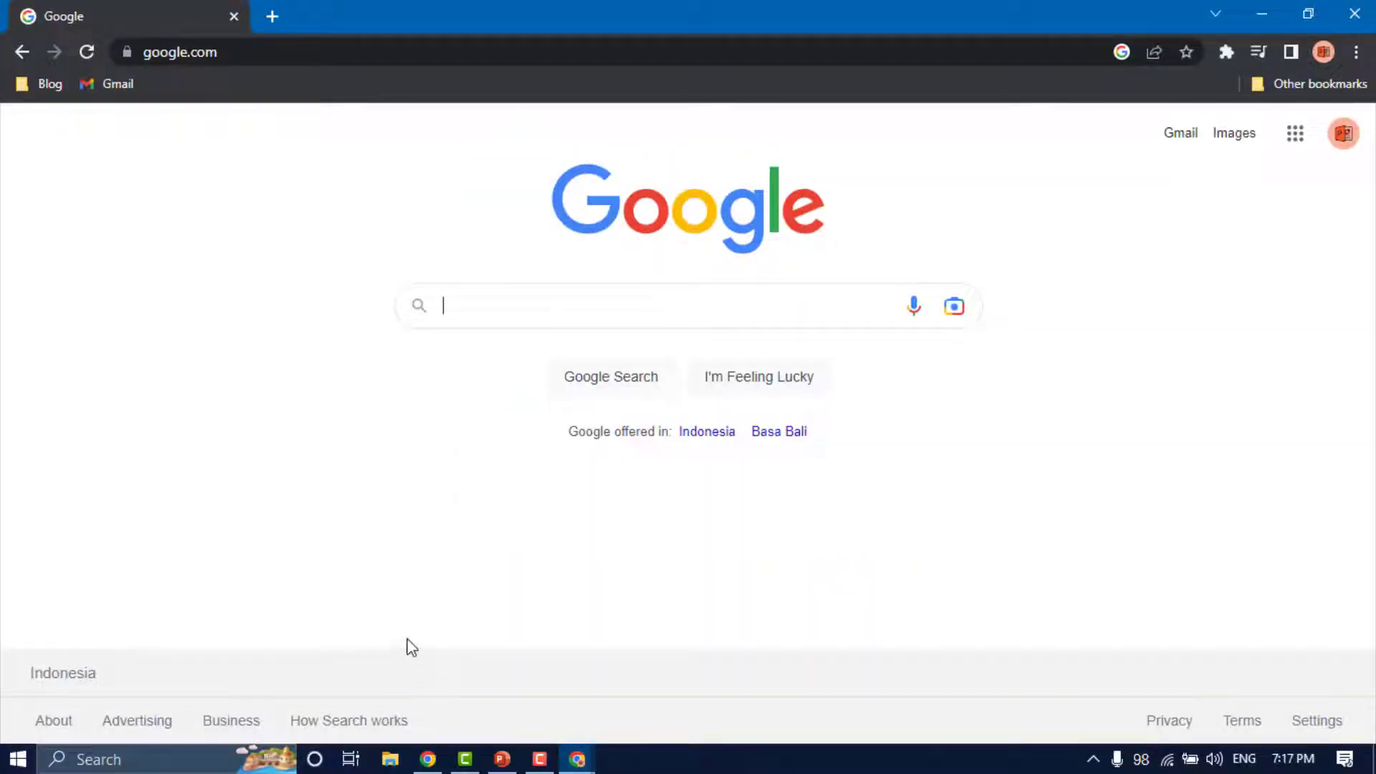
pyautogui.write('car')
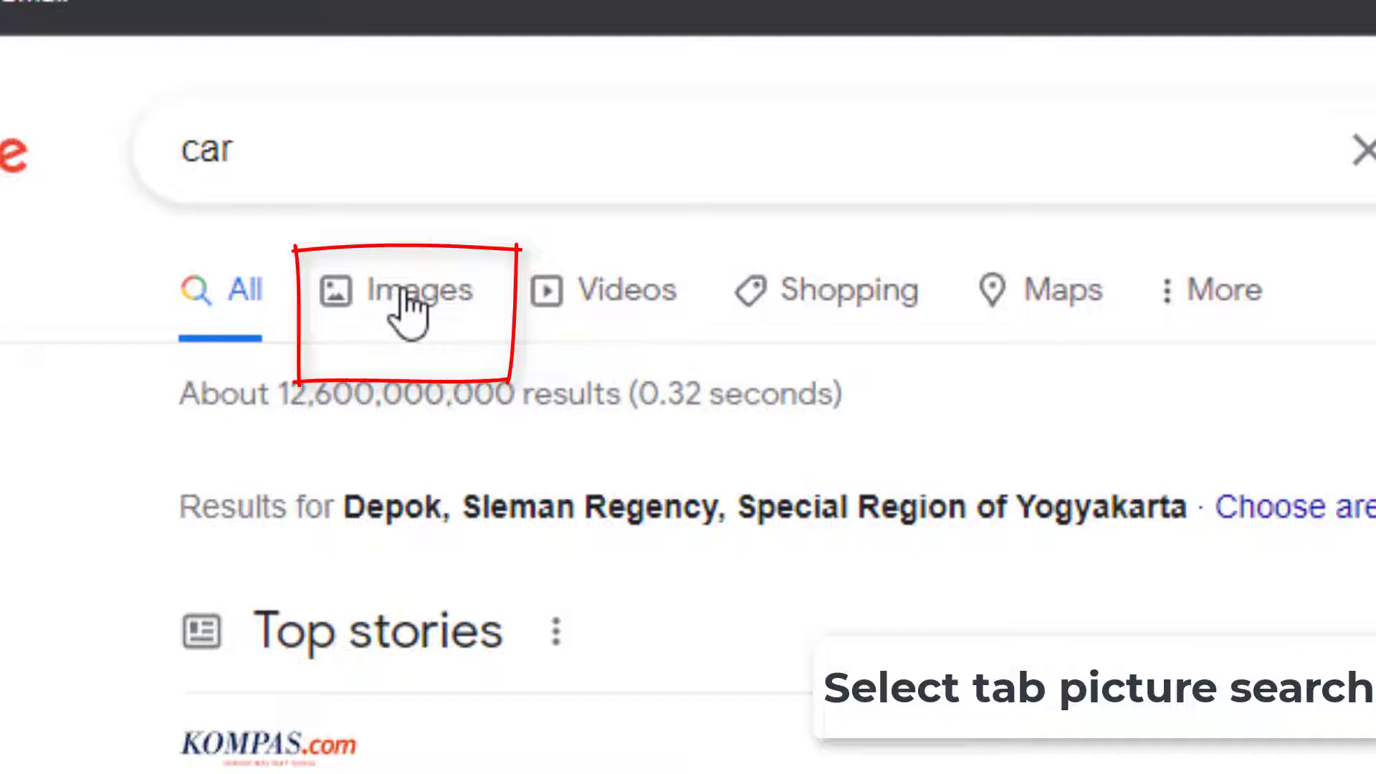
# Switch the Google results for 'car' to image results.
pyautogui.click(410, 292)
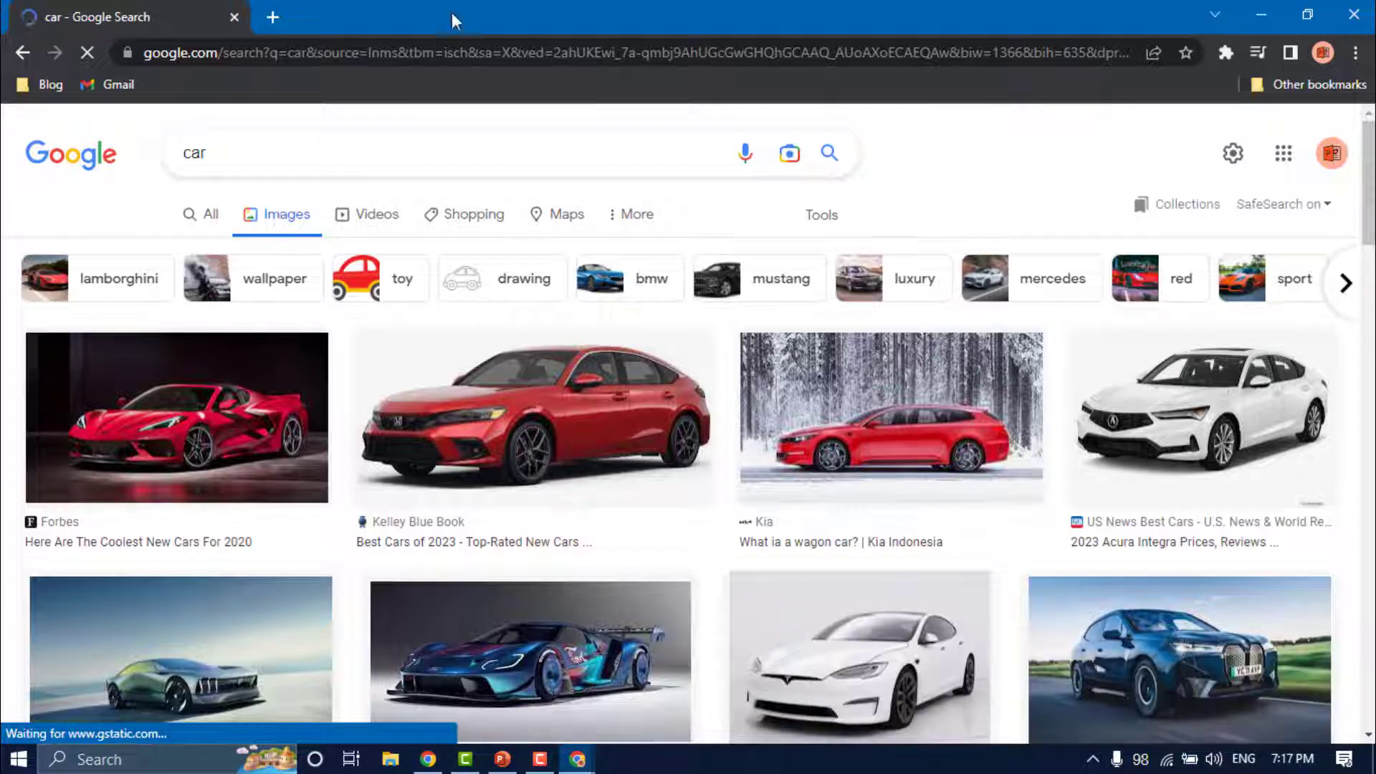
pyautogui.scroll(-2, 767, 329)
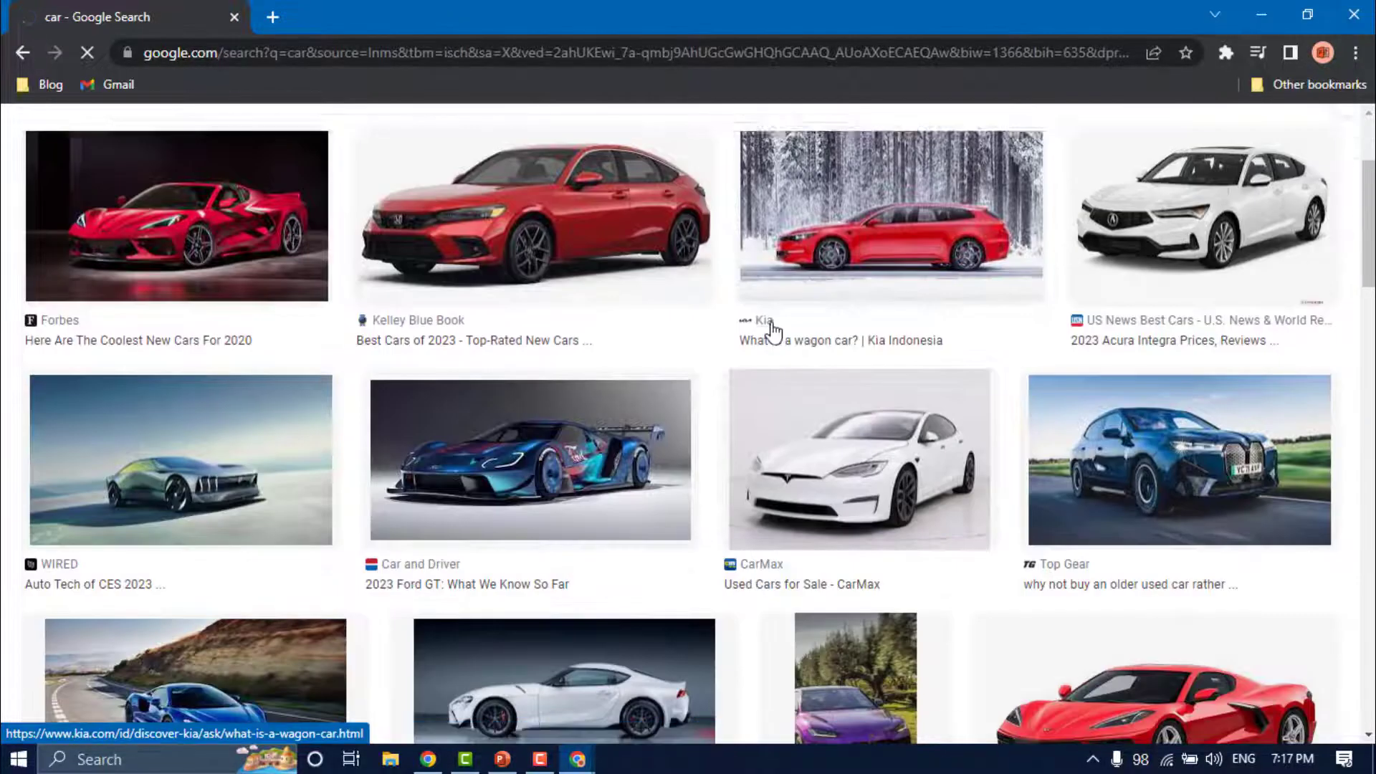
pyautogui.scroll(-2, 769, 330)
pyautogui.scroll(1, 772, 332)
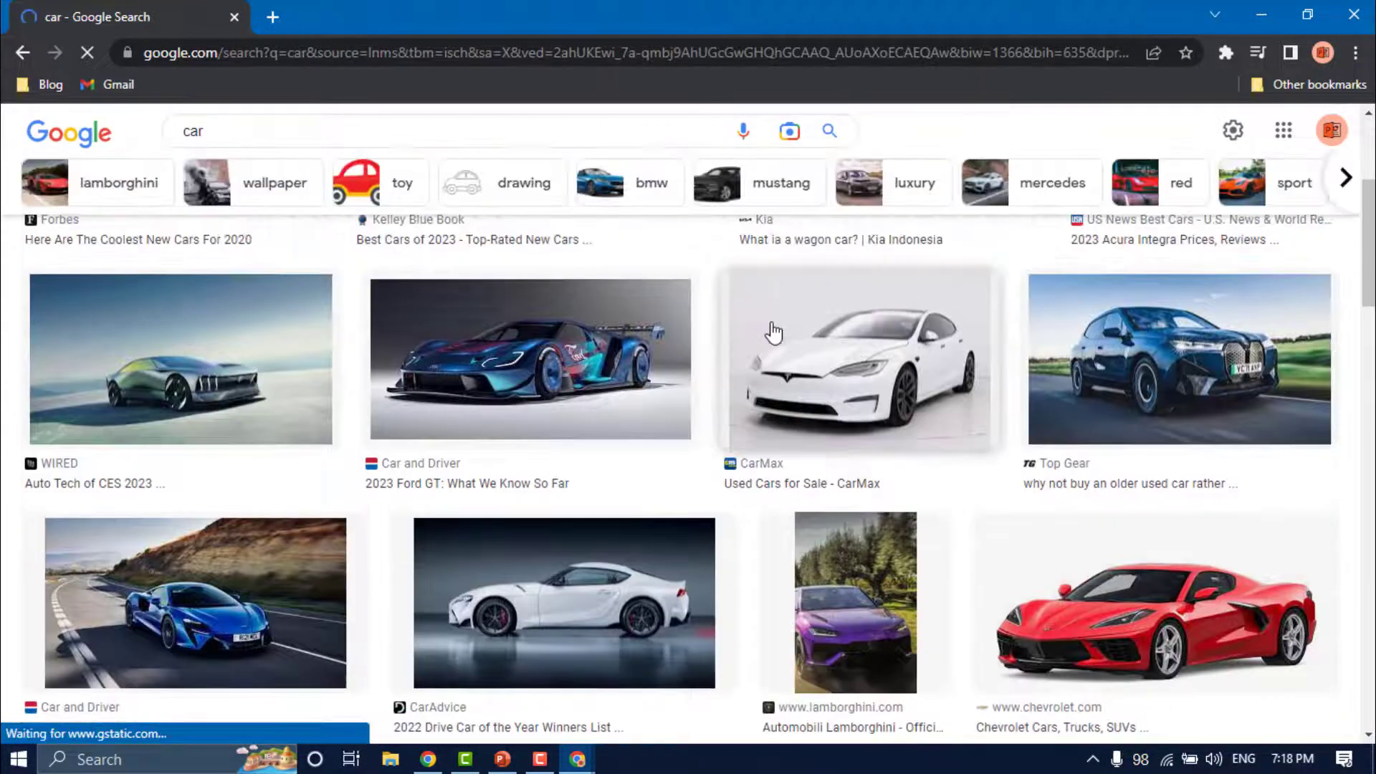
pyautogui.scroll(-2, 772, 332)
pyautogui.scroll(-3, 771, 330)
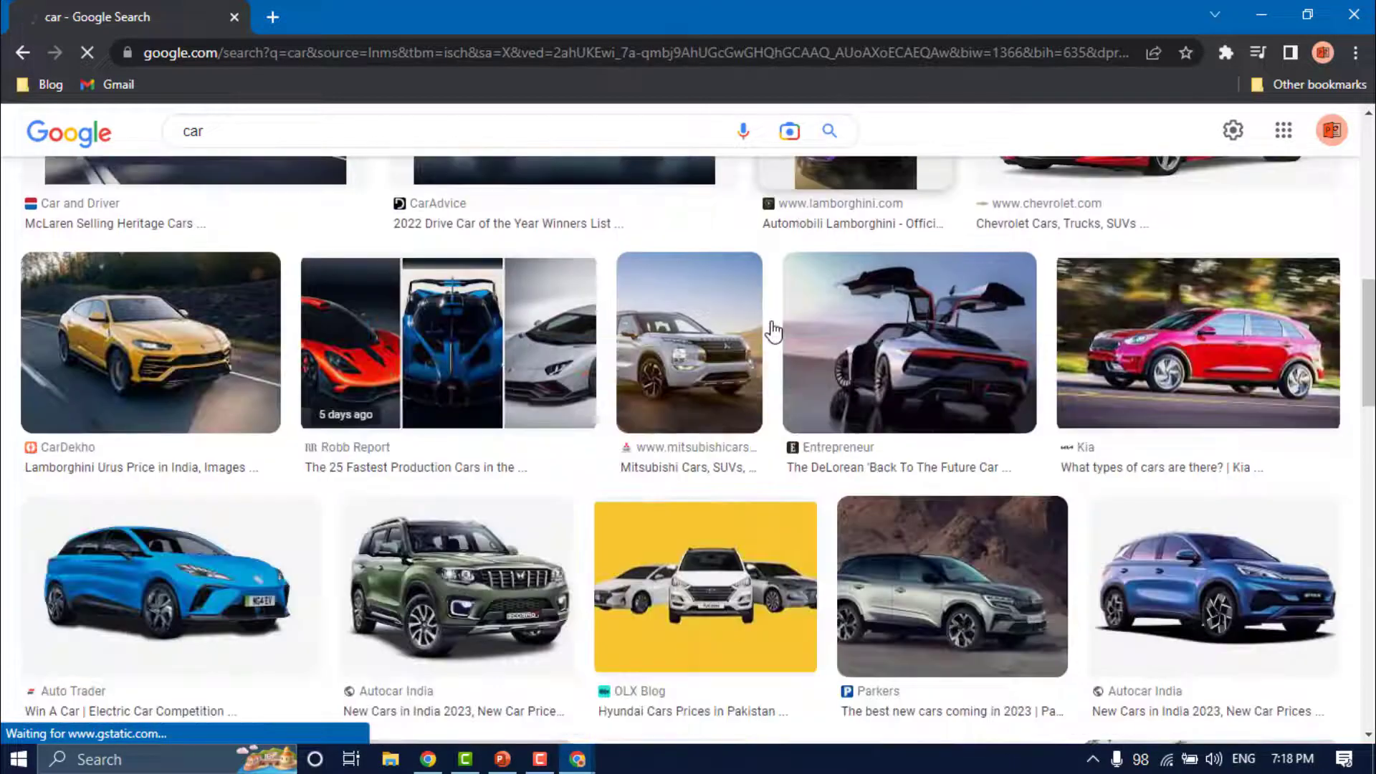
pyautogui.scroll(-3, 774, 324)
pyautogui.scroll(2, 776, 321)
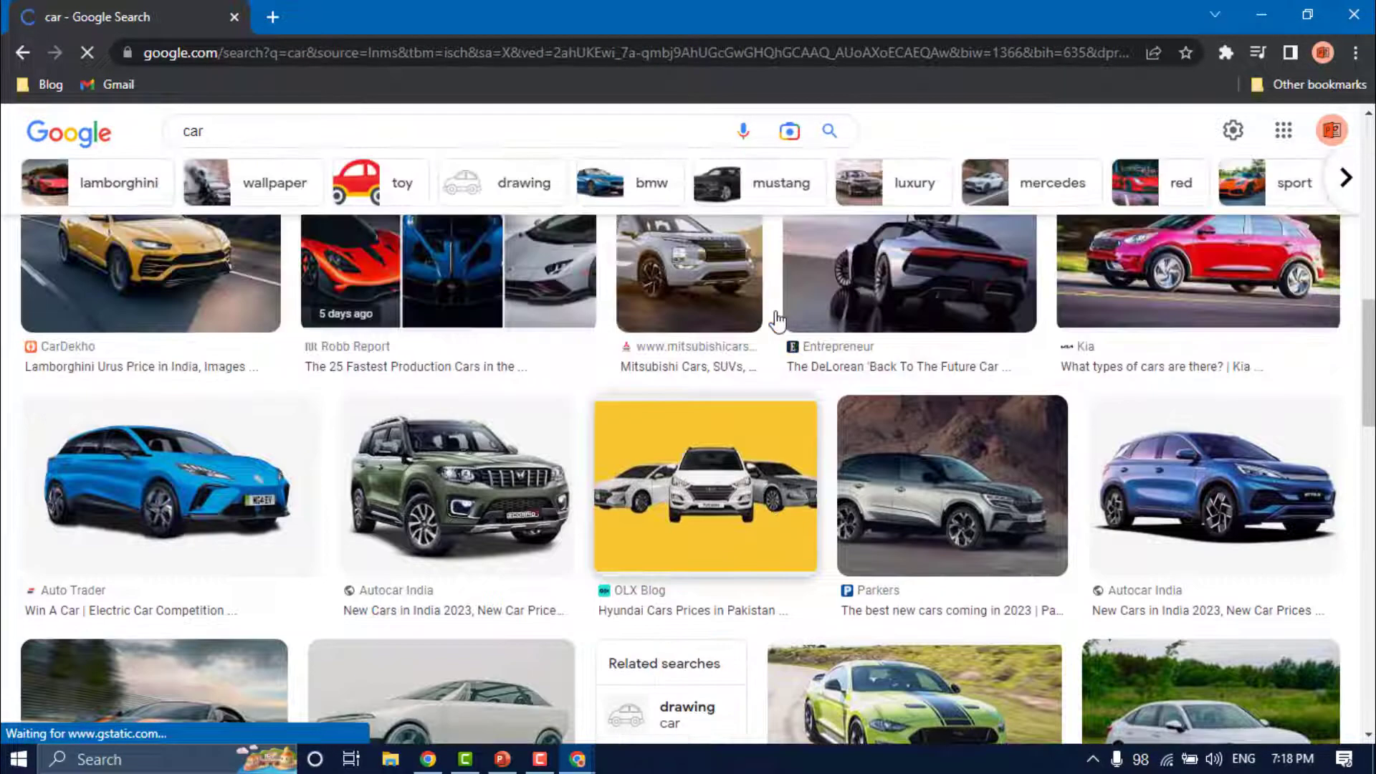
# Preview the blue Auto Trader car photo and copy the image.
pyautogui.click(208, 476)
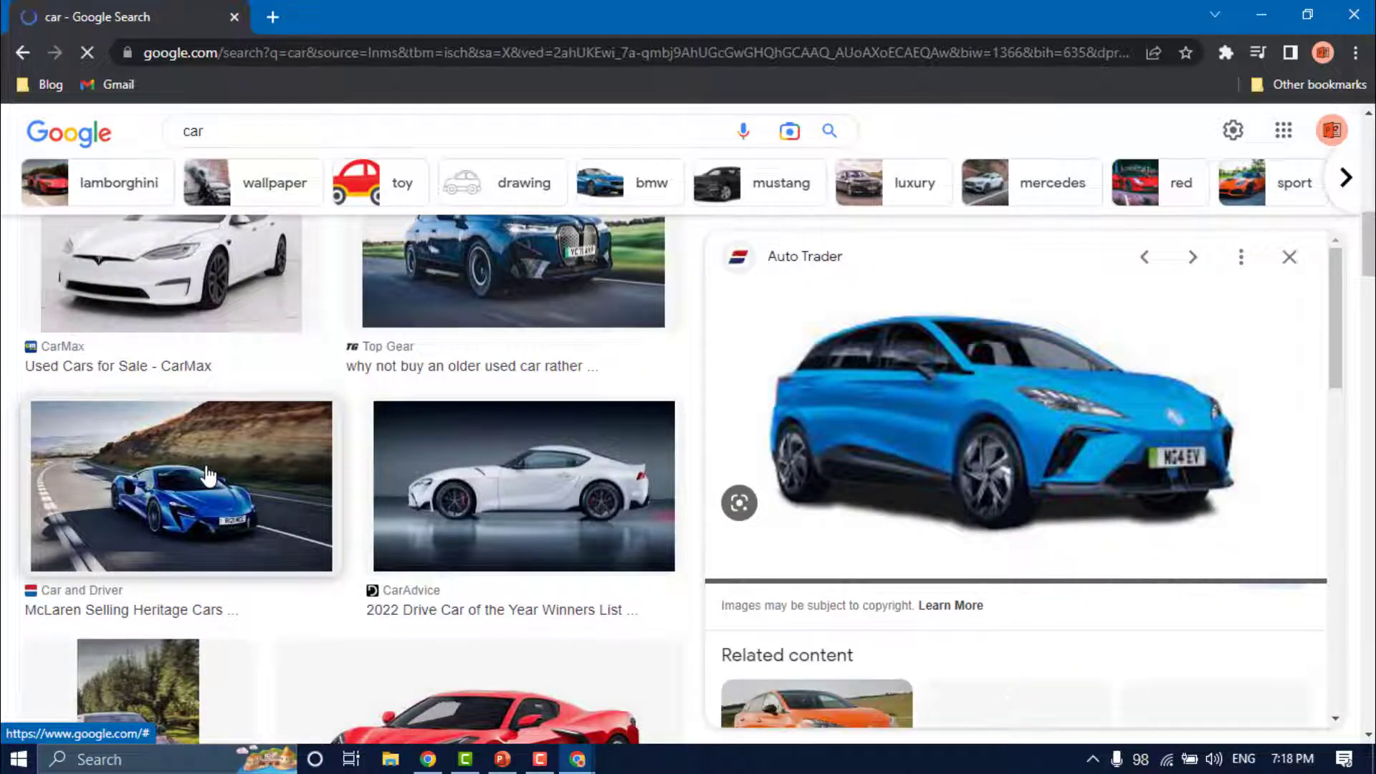
pyautogui.rightClick(940, 431)
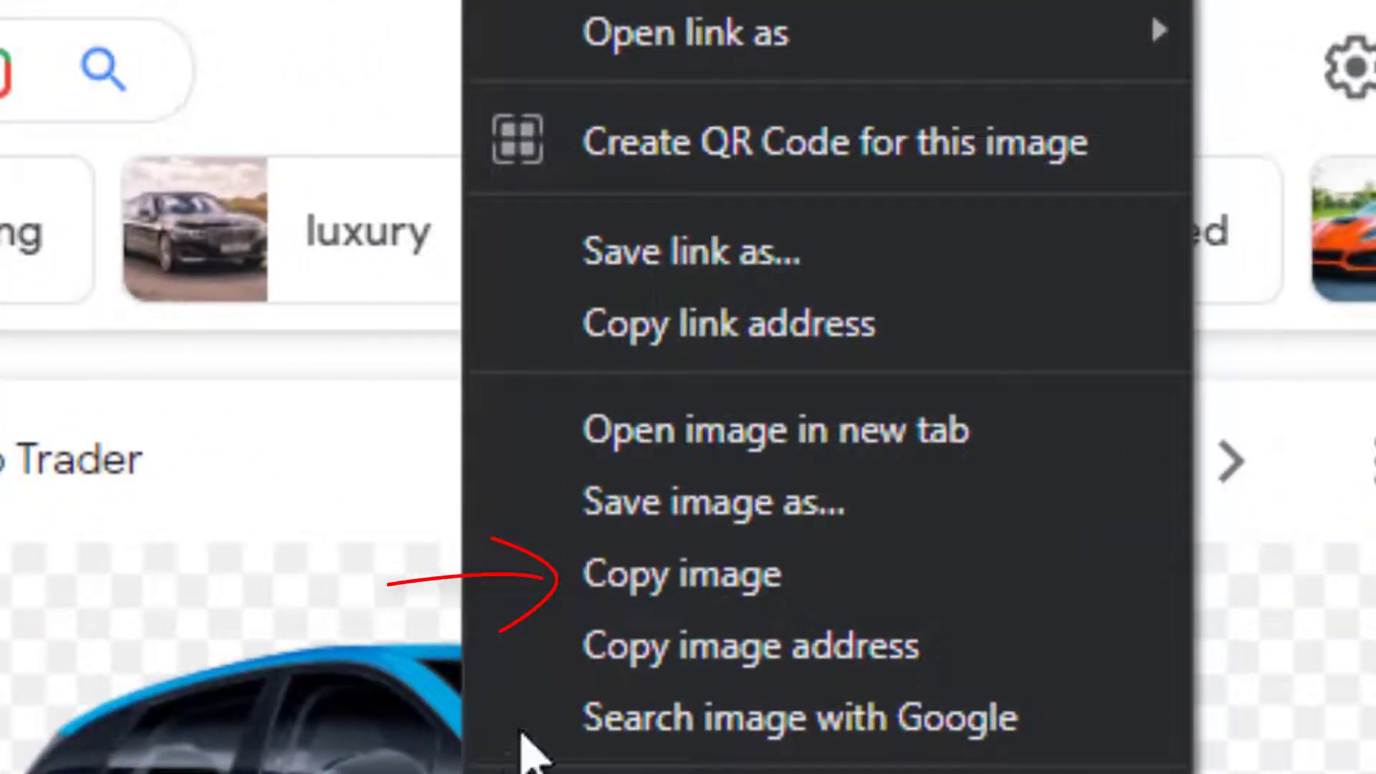
pyautogui.click(1004, 303)
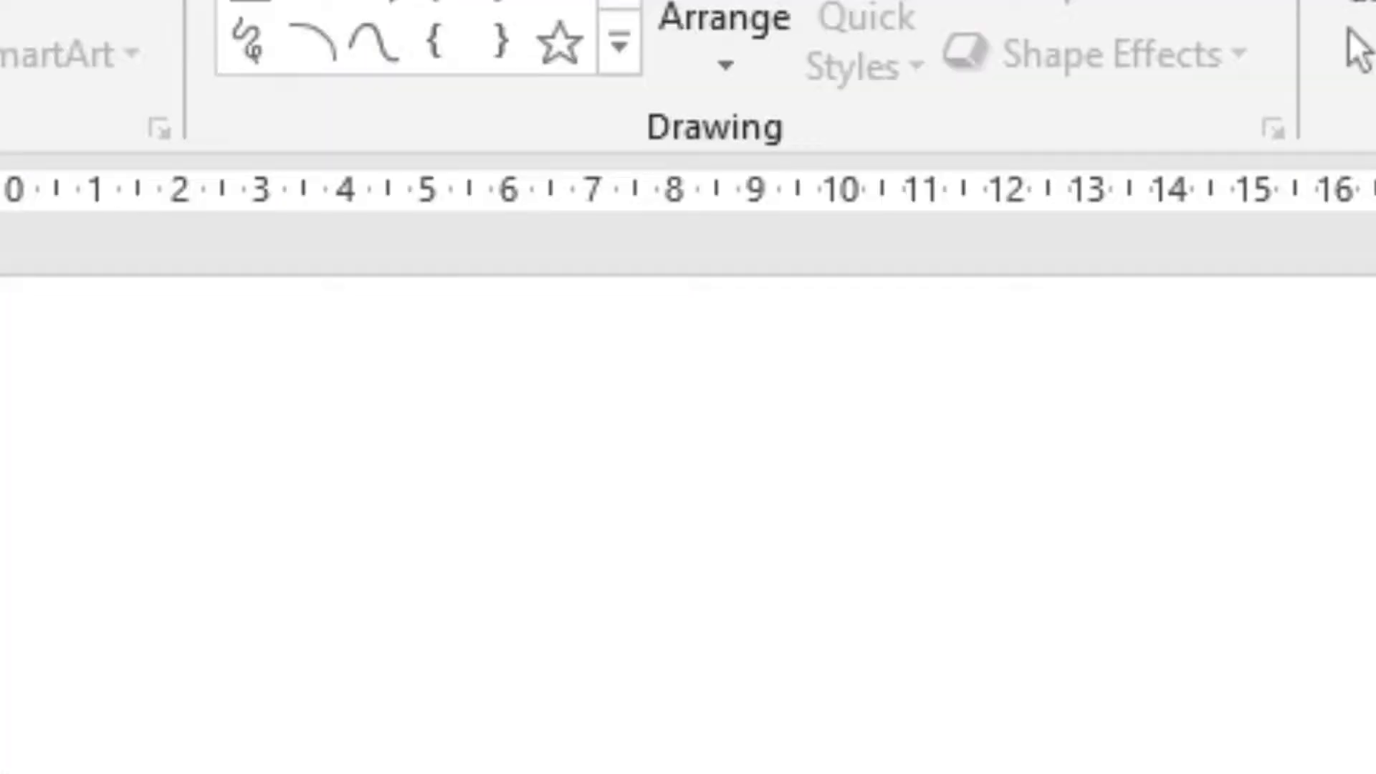
# Paste the blue electric car onto slide 2 and shrink it slightly.
pyautogui.hotkey('ctrl', 'v')
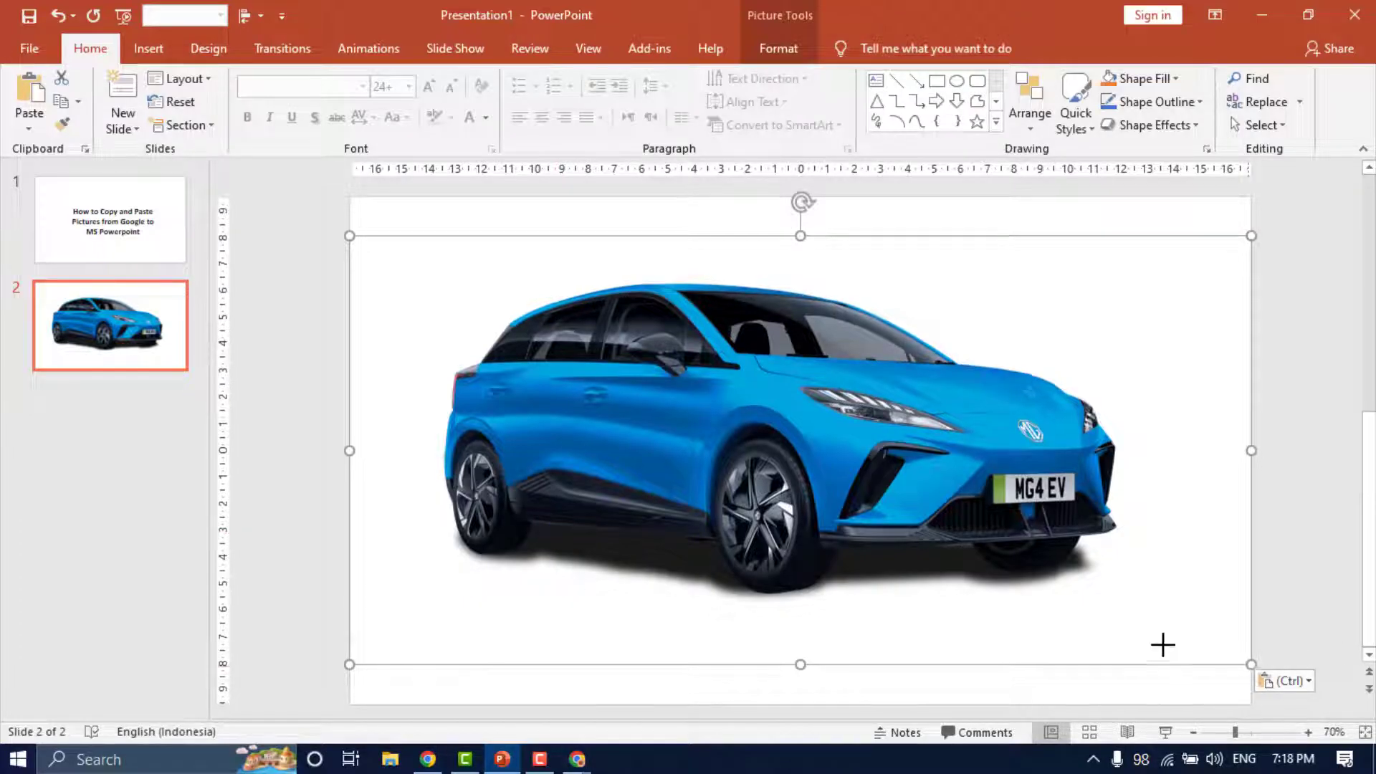
pyautogui.moveTo(1247, 664); pyautogui.dragTo(641, 499)
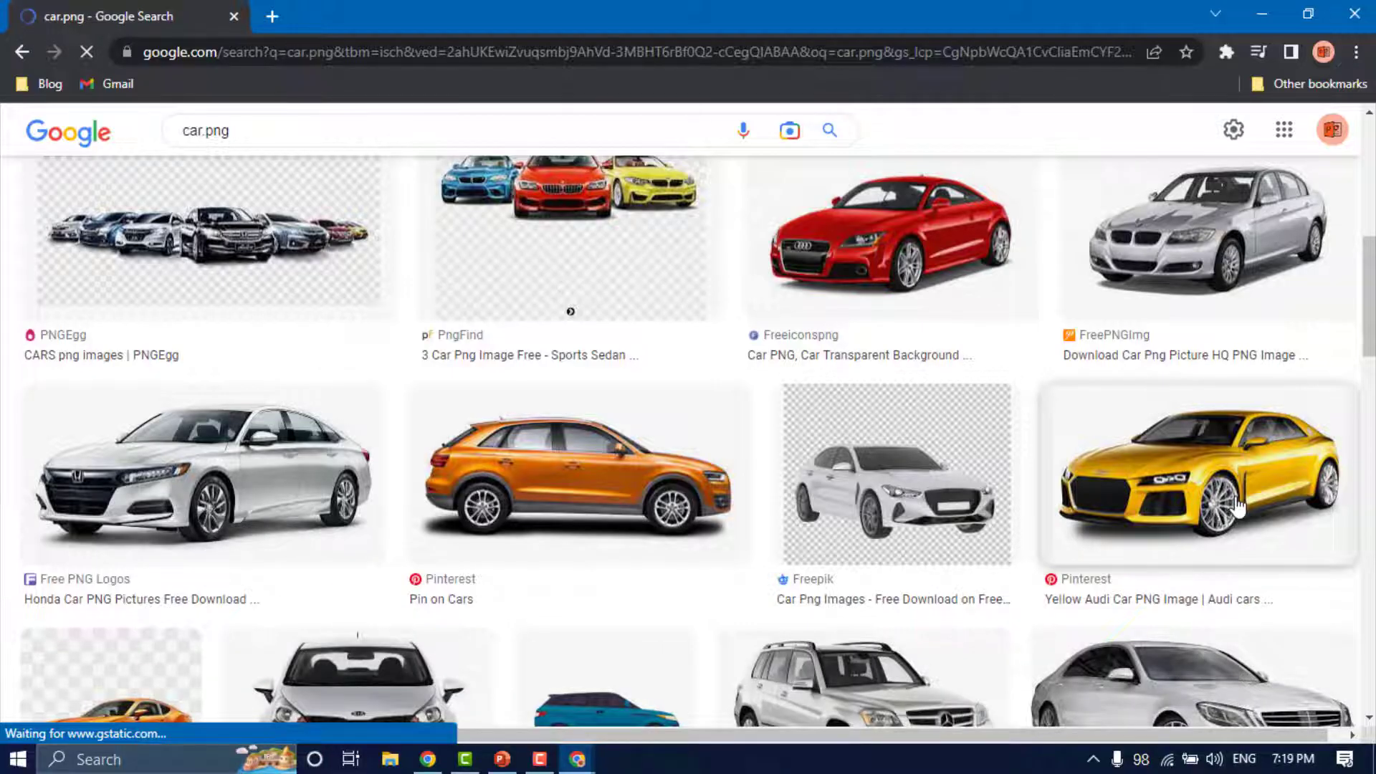
# Preview the yellow Audi PNG result and copy the image.
pyautogui.click(1239, 508)
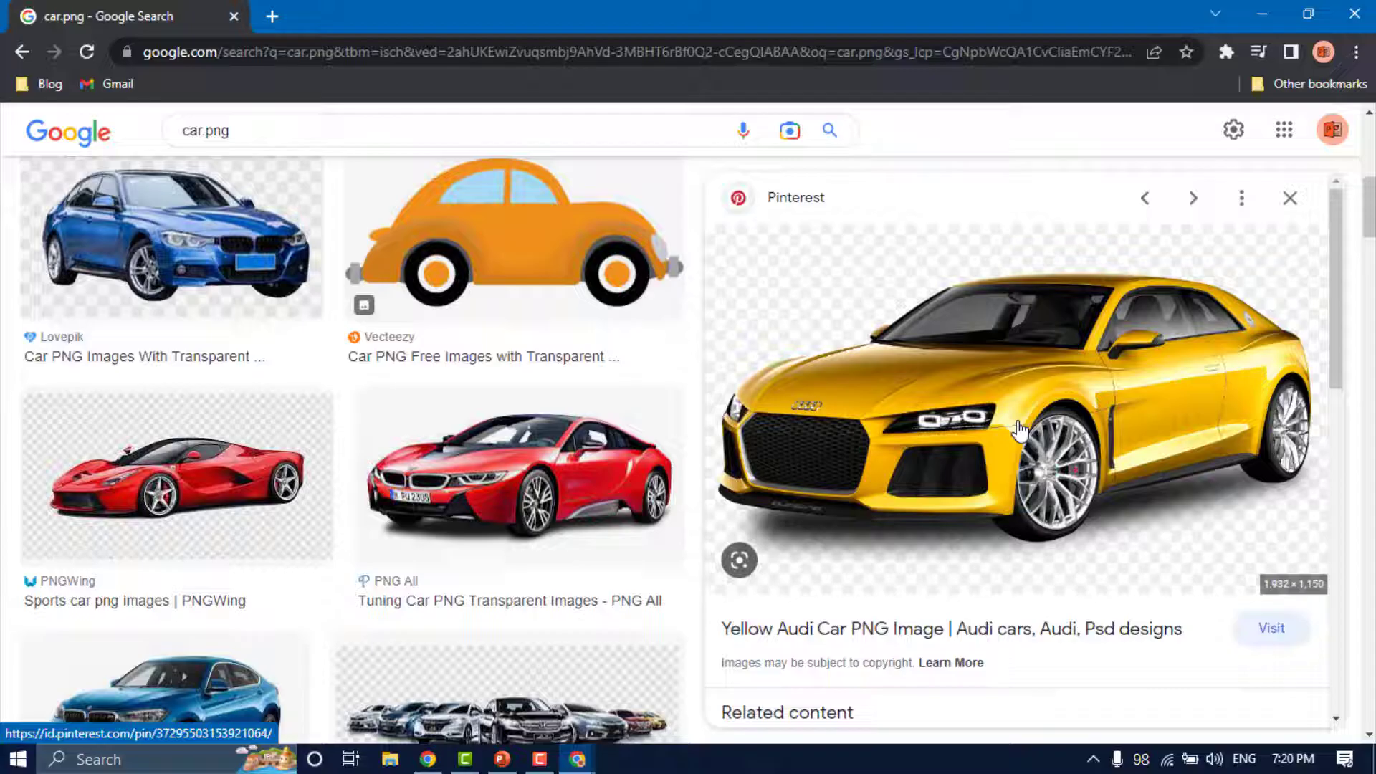
pyautogui.rightClick(1016, 423)
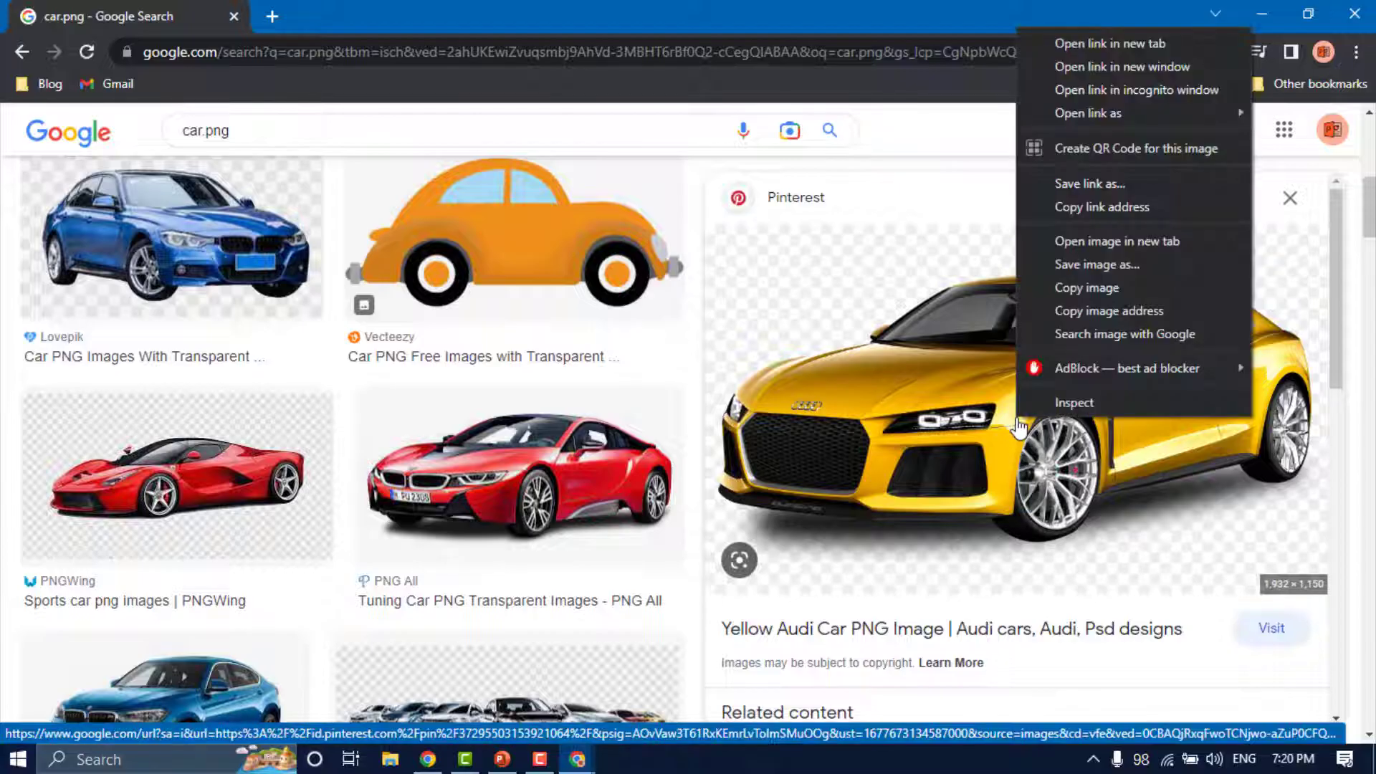
pyautogui.click(1089, 287)
pyautogui.moveTo(501, 759)
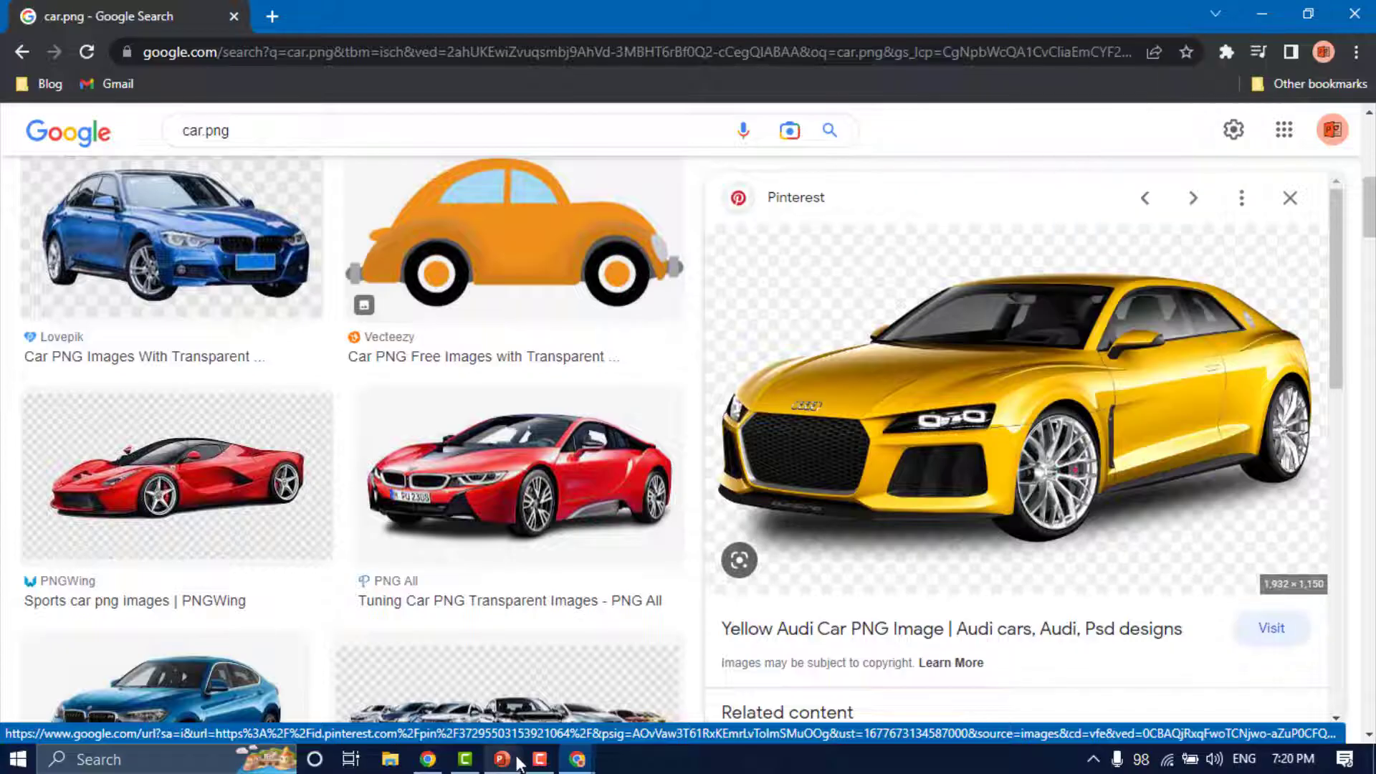
# Return to PowerPoint and paste the yellow Audi picture onto slide 3.
pyautogui.click(513, 709)
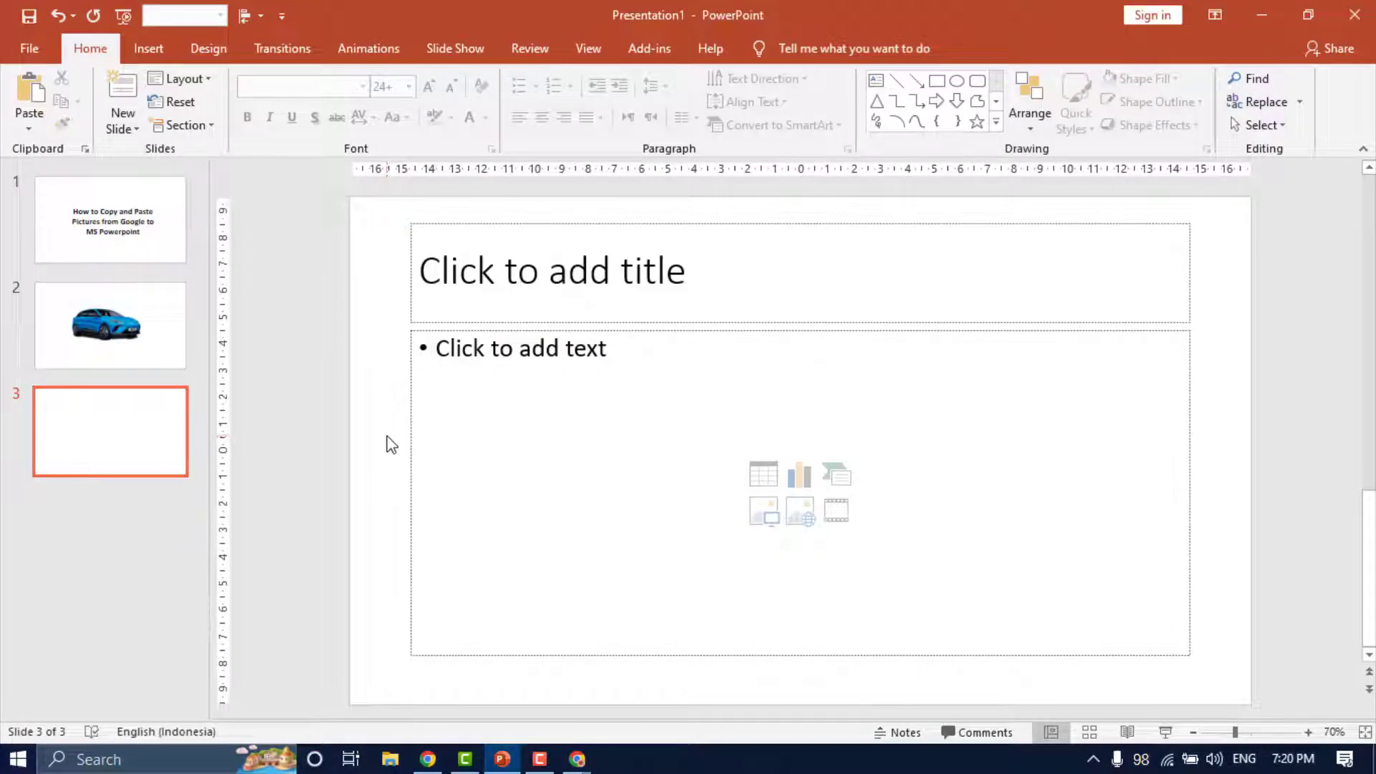
pyautogui.hotkey('ctrl', 'v')
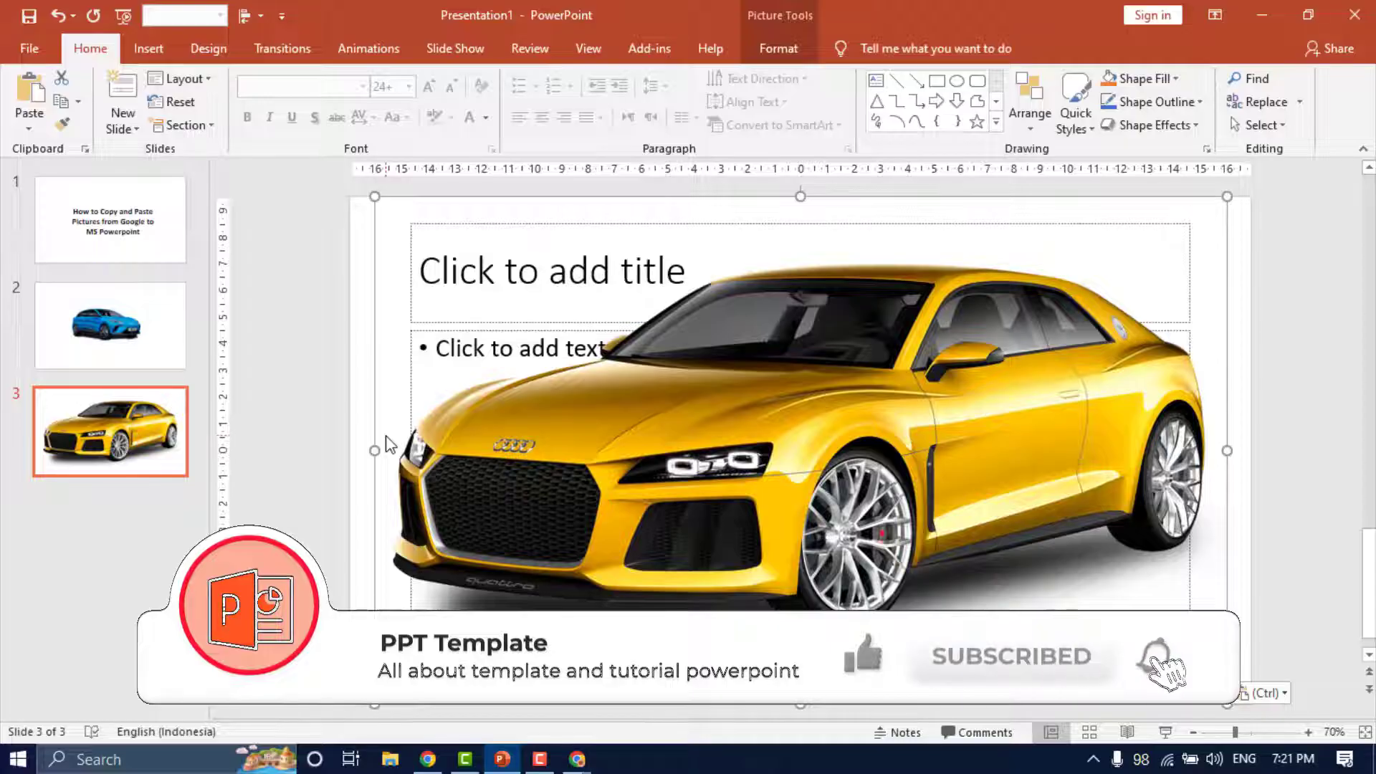
# Shrink and lower the yellow car, then delete the empty content and title placeholders.
pyautogui.moveTo(1229, 703); pyautogui.dragTo(753, 442)
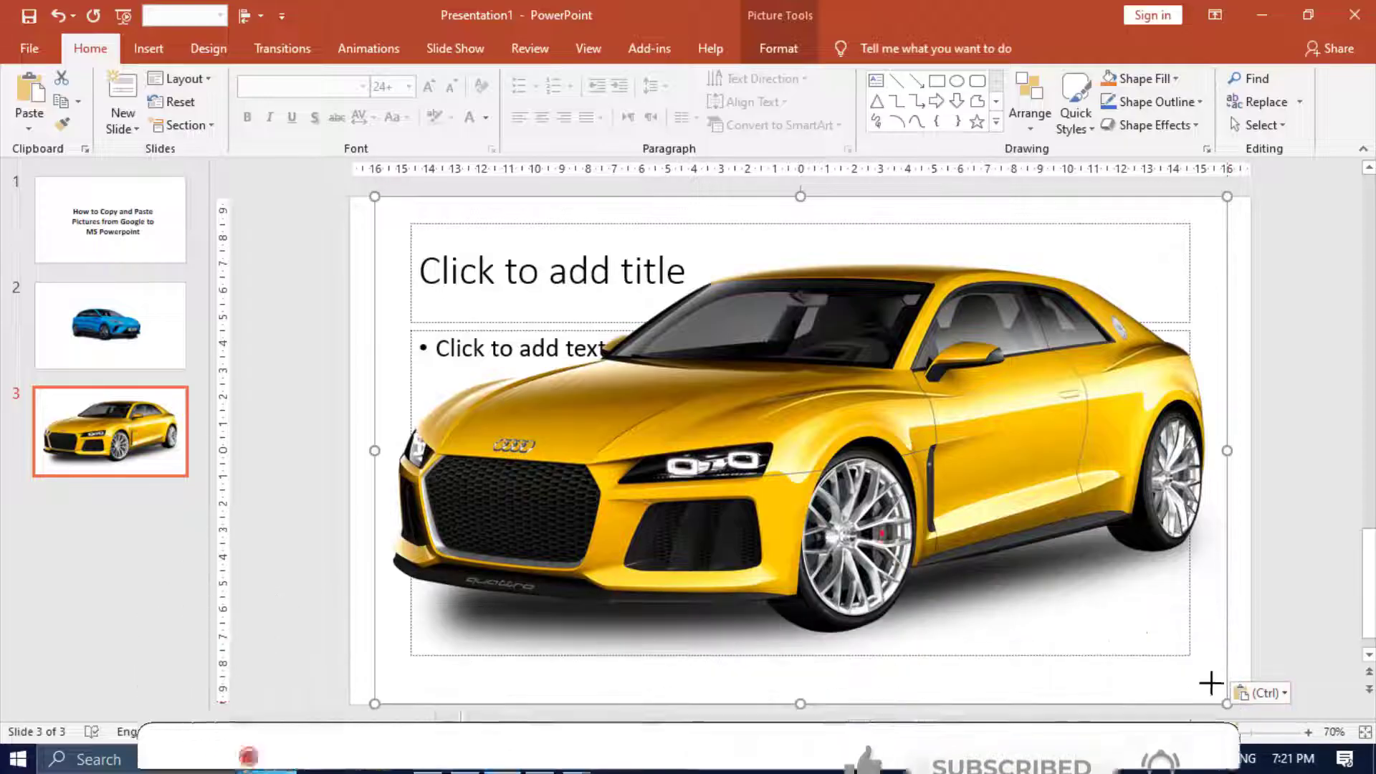
pyautogui.moveTo(679, 310); pyautogui.dragTo(1010, 497)
pyautogui.click(1010, 340)
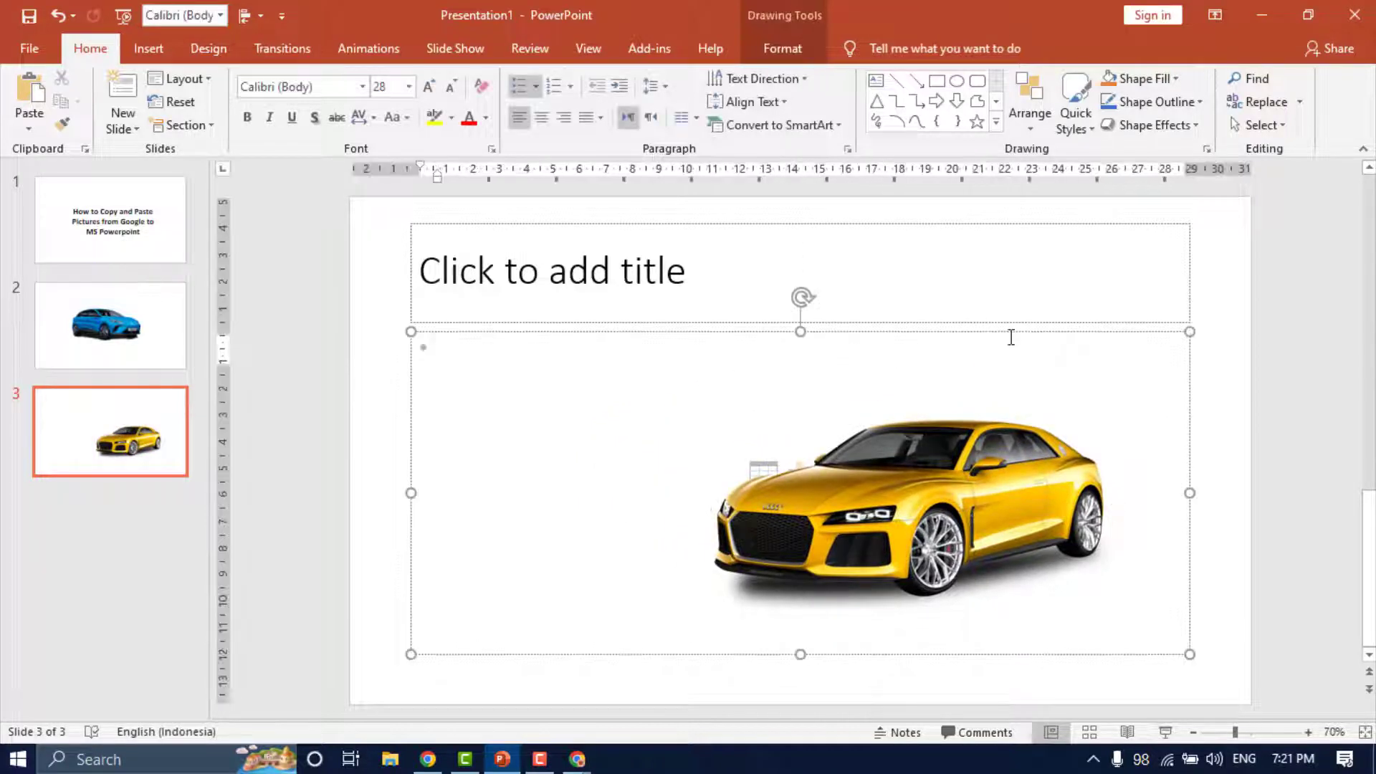
pyautogui.click(1013, 331)
pyautogui.press('Delete')
pyautogui.click(1013, 328)
pyautogui.press('Delete')
# Enlarge the yellow car picture and centre it on the slide.
pyautogui.click(1010, 422)
pyautogui.moveTo(959, 490); pyautogui.dragTo(968, 487)
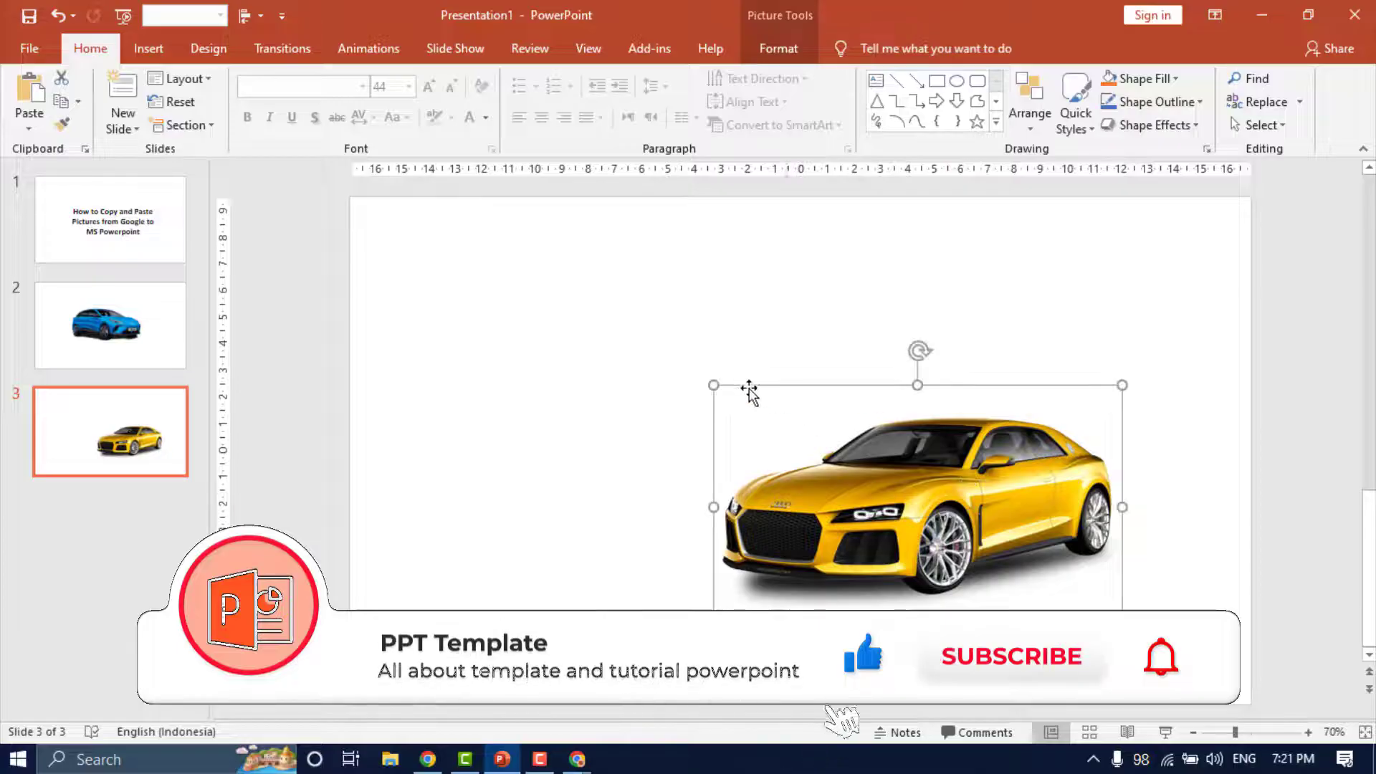
pyautogui.moveTo(715, 384); pyautogui.dragTo(490, 252)
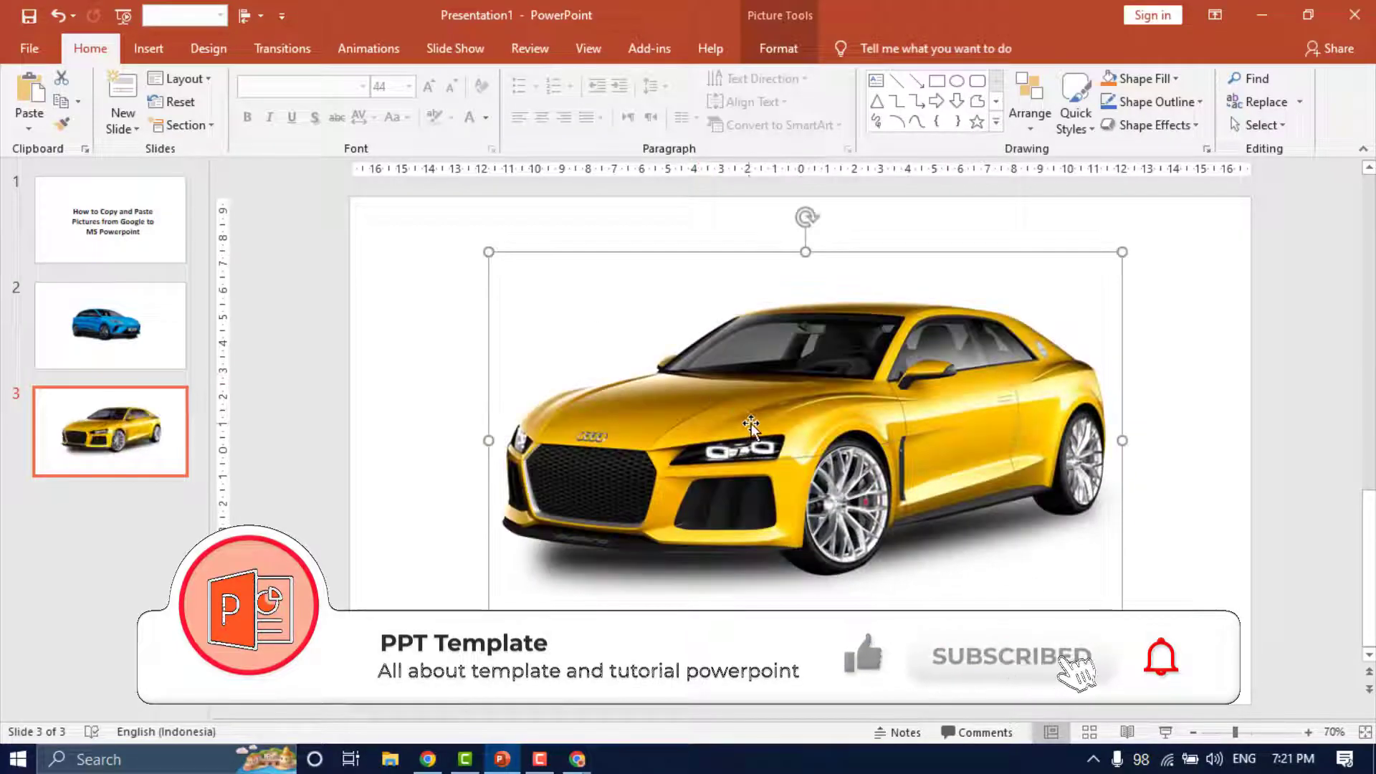
pyautogui.moveTo(755, 424); pyautogui.dragTo(784, 435)
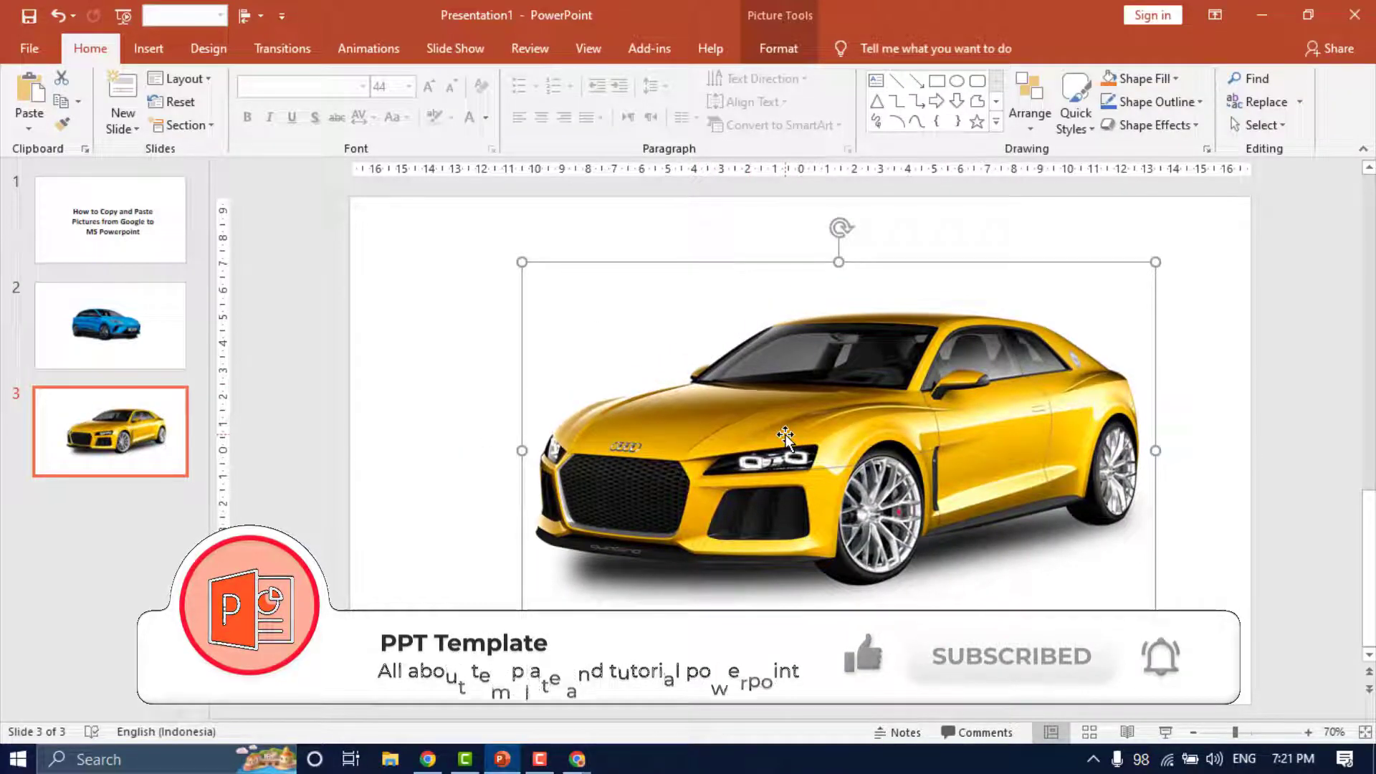